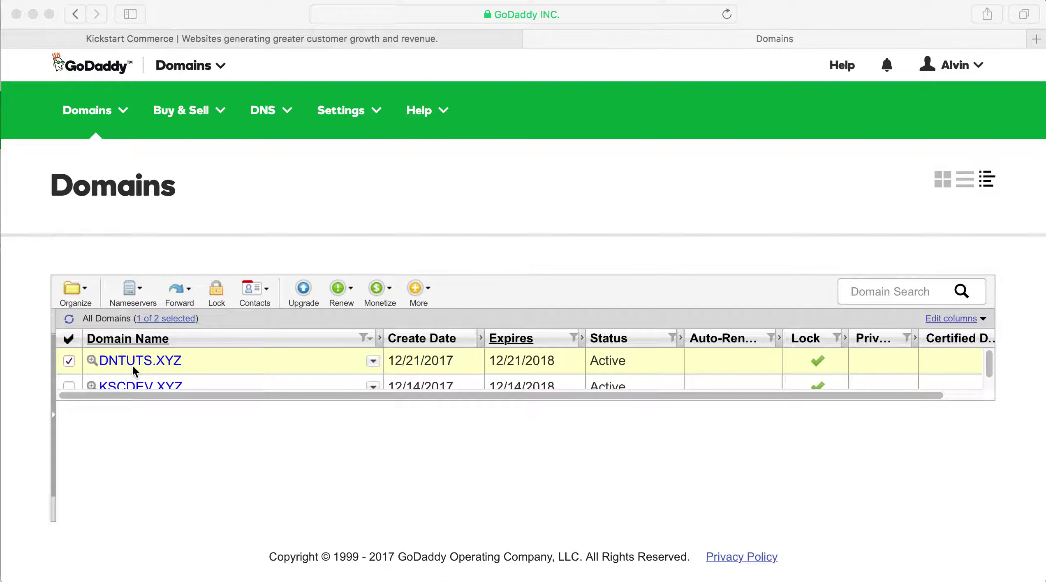
Start a Change Account for the domain from the More menu and enter the recipient's e-mail address
left_click(430, 274)
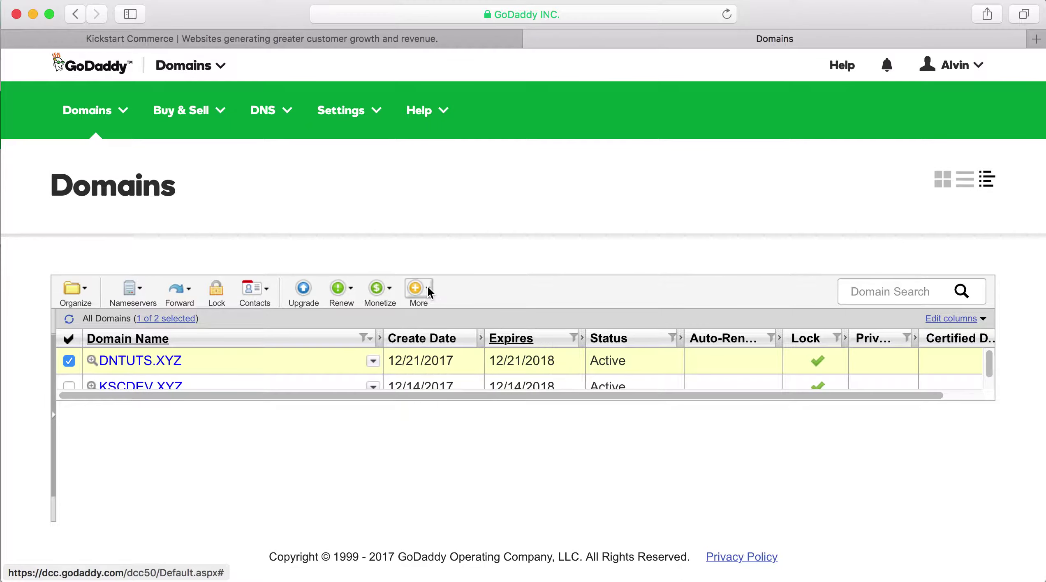
left_click(428, 291)
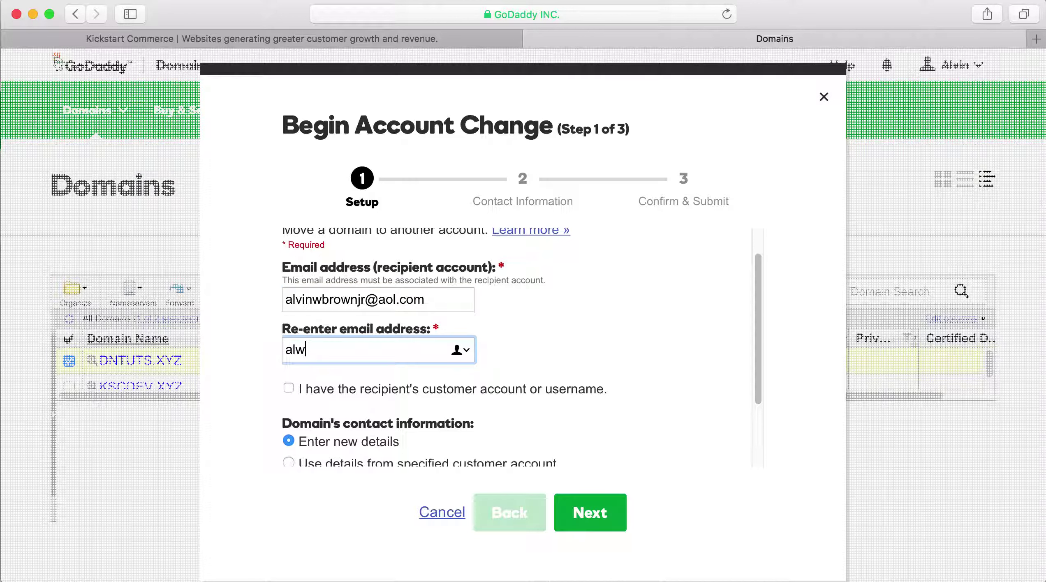
Fix a typo and re-enter the recipient's e-mail address in the confirmation field
key("BackSpace")
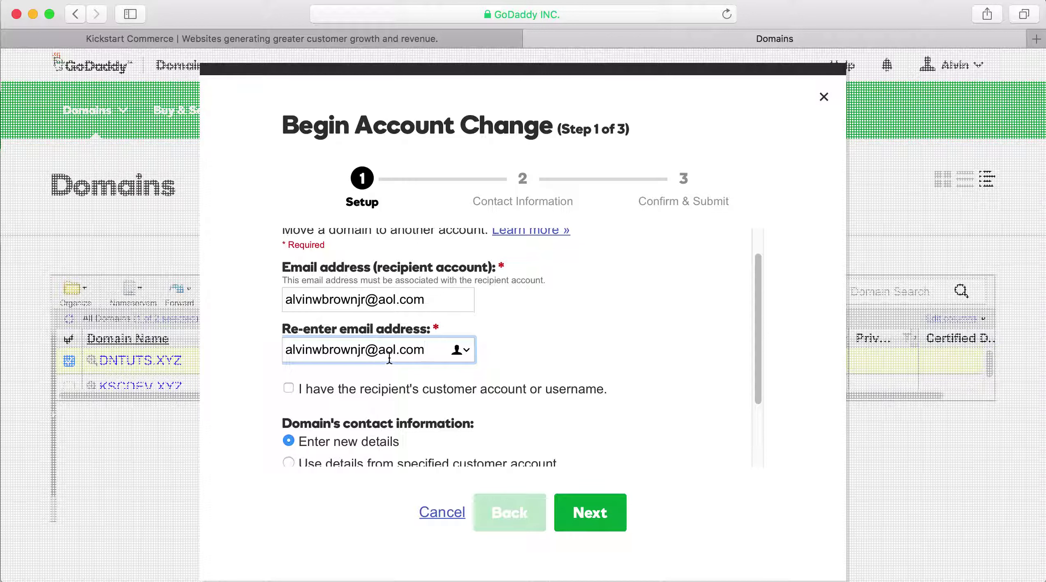
scroll(390, 357, "down", 1)
scroll(390, 358, "down", 2)
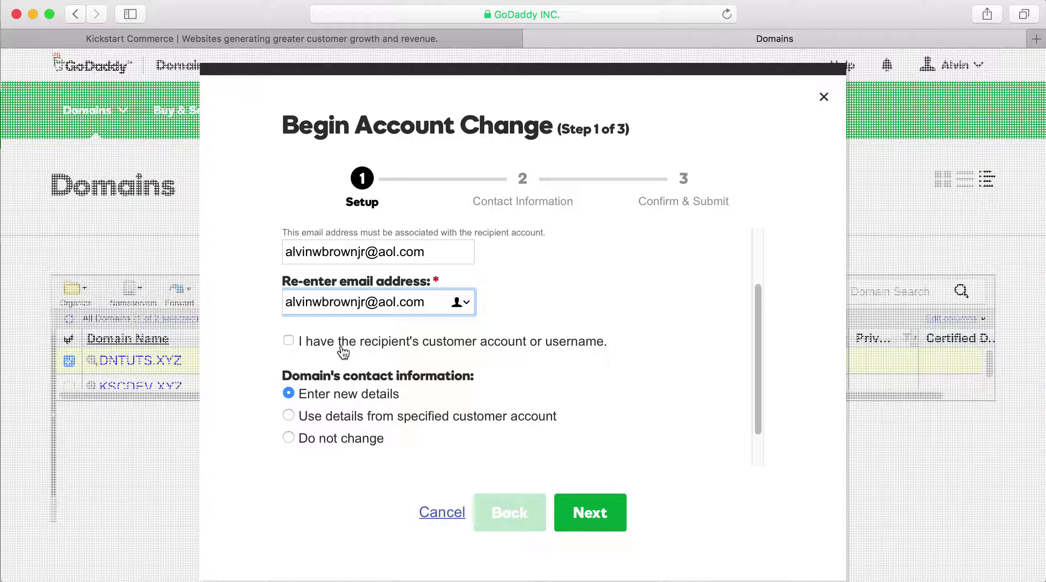
Tick 'I have the recipient's customer account or username' and enter the recipient's username
left_click(289, 340)
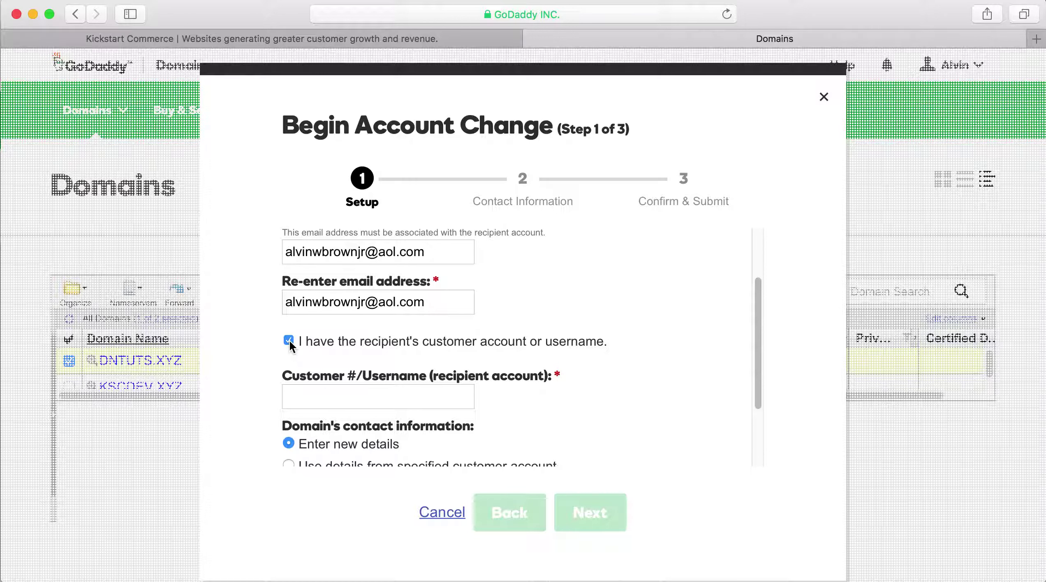
left_click(303, 397)
type("doma")
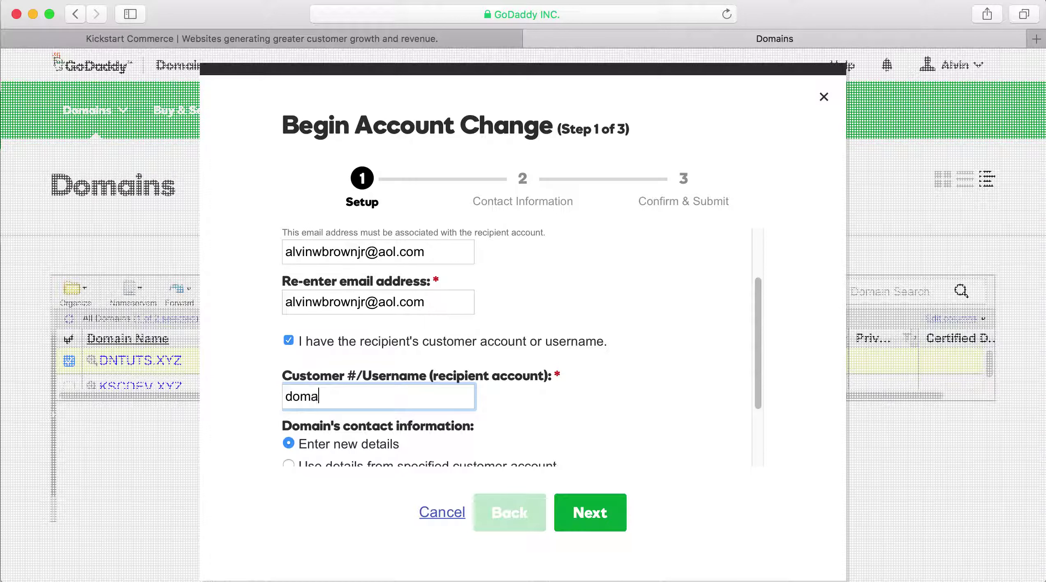
type("intu")
key("BackSpace")
key("BackSpace")
type("tuts")
scroll(304, 397, "down", 3)
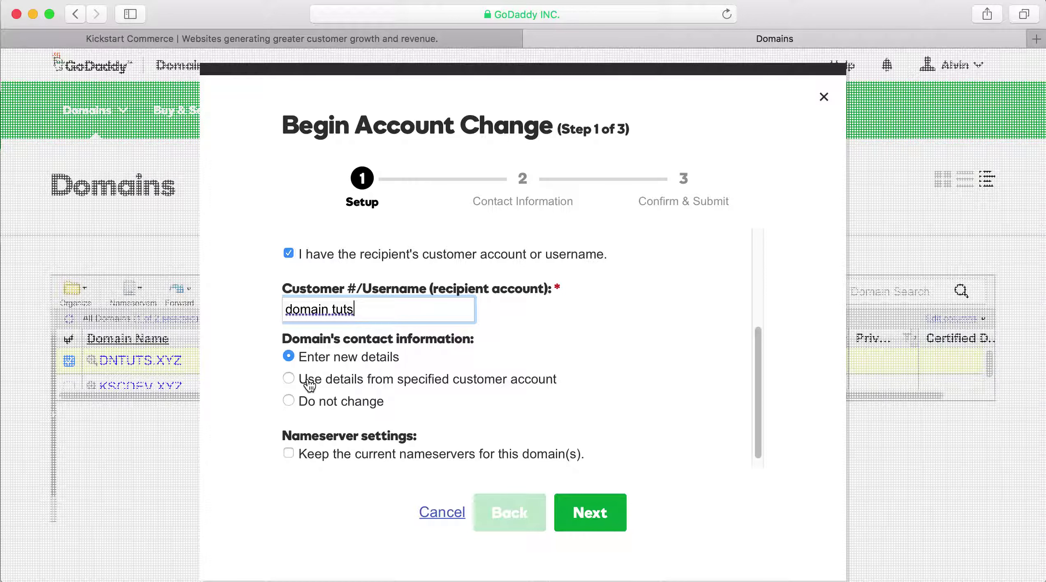
Choose 'Do not change' for the domain's contact information
left_click(289, 401)
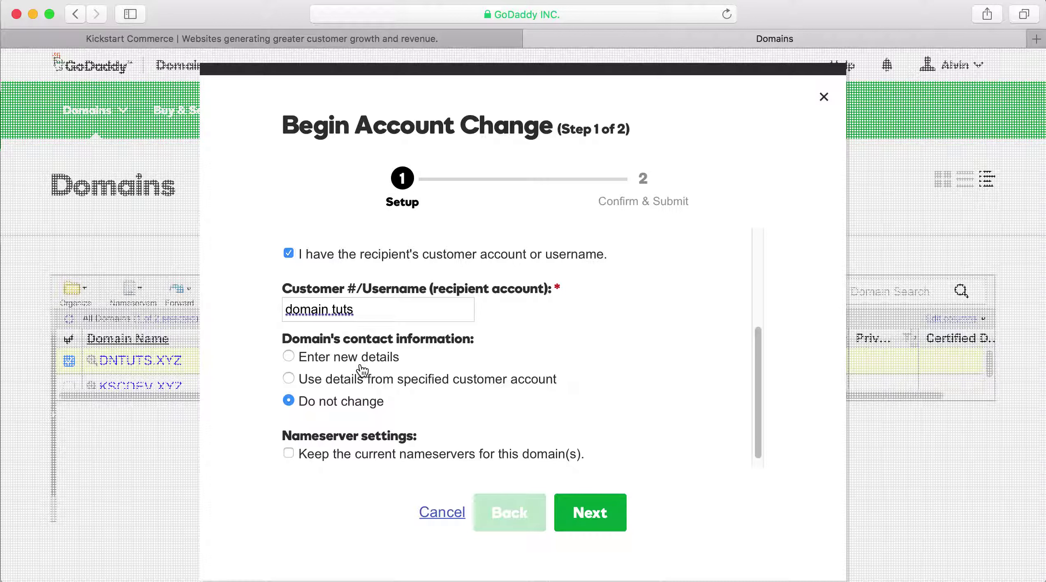
left_click(590, 512)
left_click(590, 512)
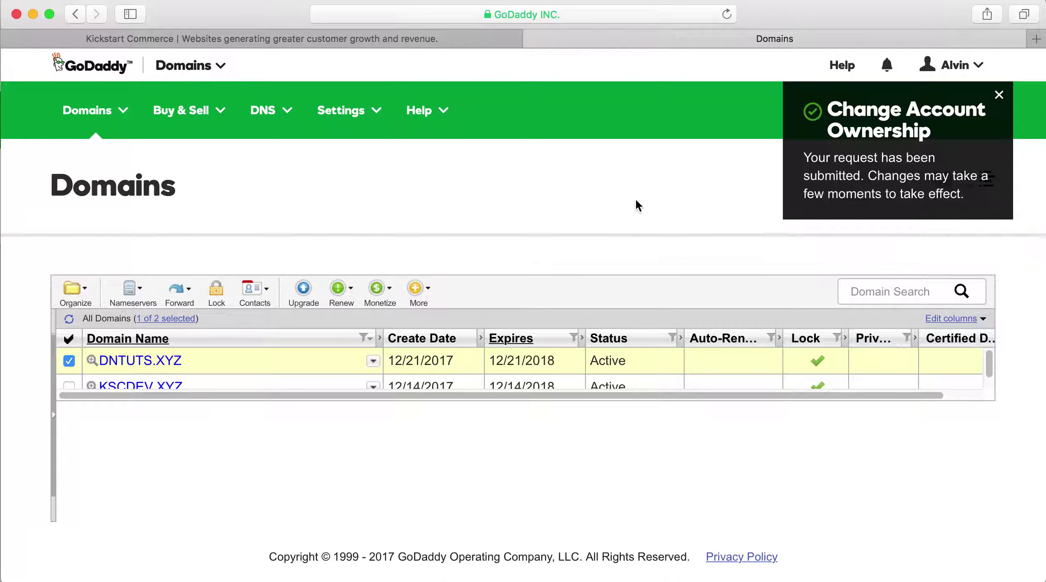
Deselect DNTUTS.XYZ and go to Domains > Pending Account Changes
left_click(70, 361)
left_click(132, 124)
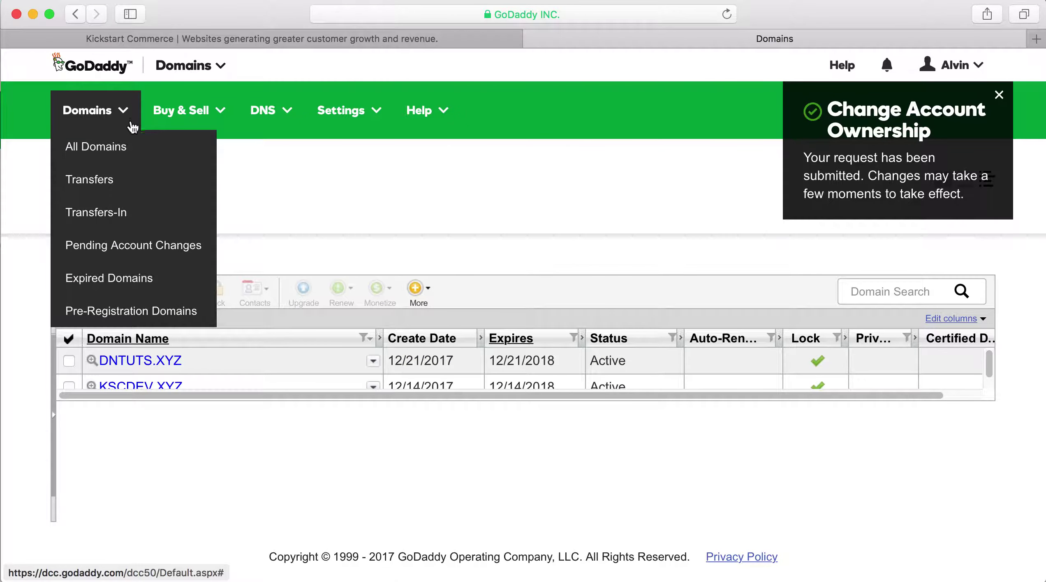
left_click(130, 243)
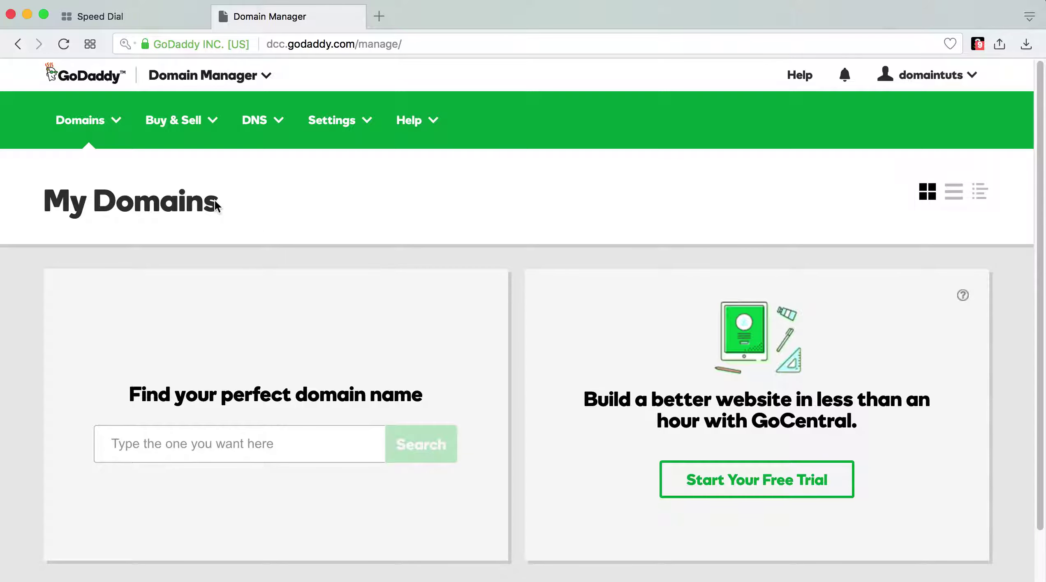
In Incoming Account Changes, accept the DNTUTS.XYZ change, agreeing to the terms of service
left_click(119, 125)
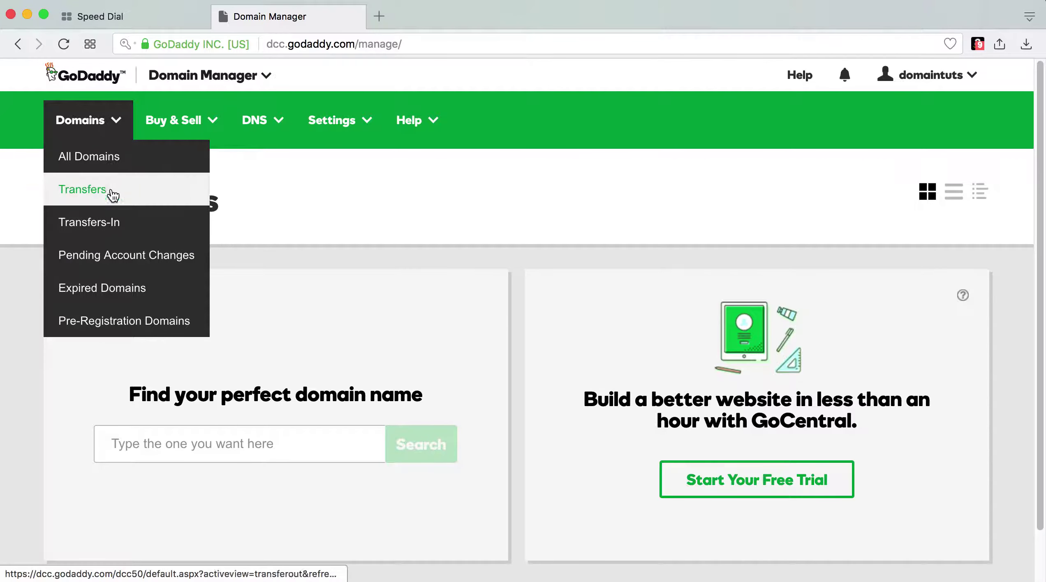
left_click(122, 254)
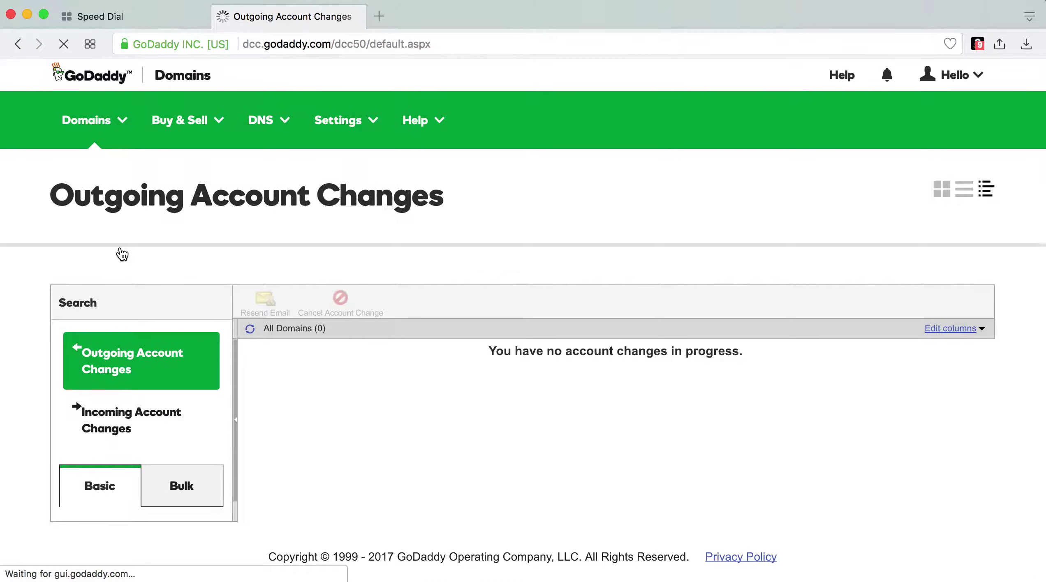
left_click(138, 423)
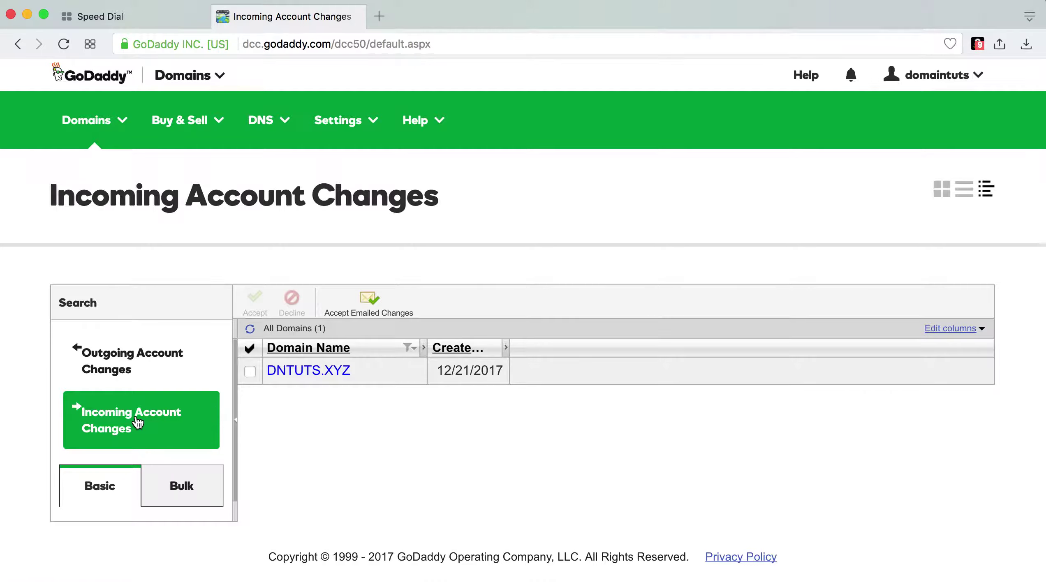
left_click(250, 372)
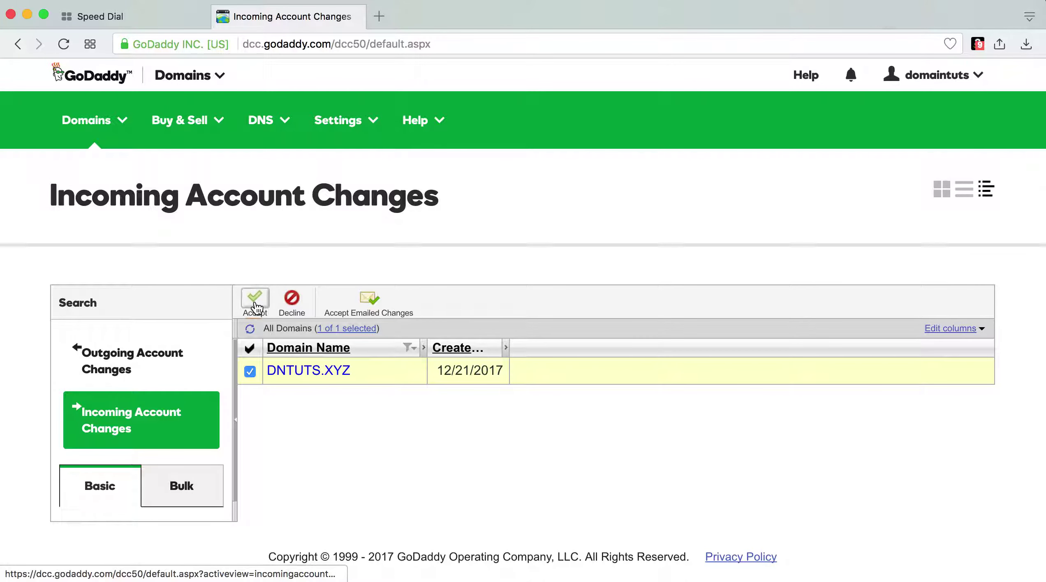
left_click(255, 305)
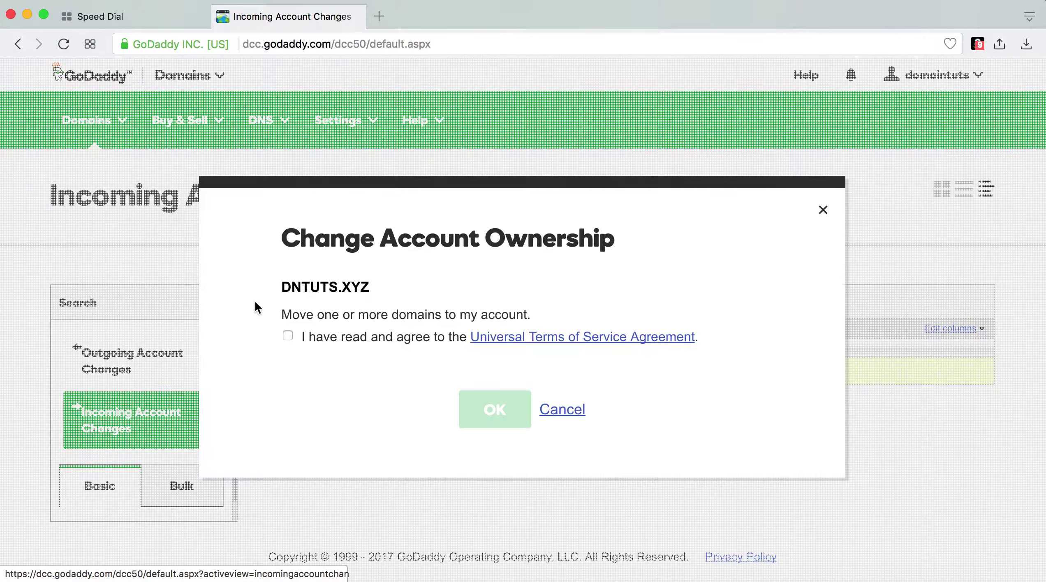
left_click(287, 336)
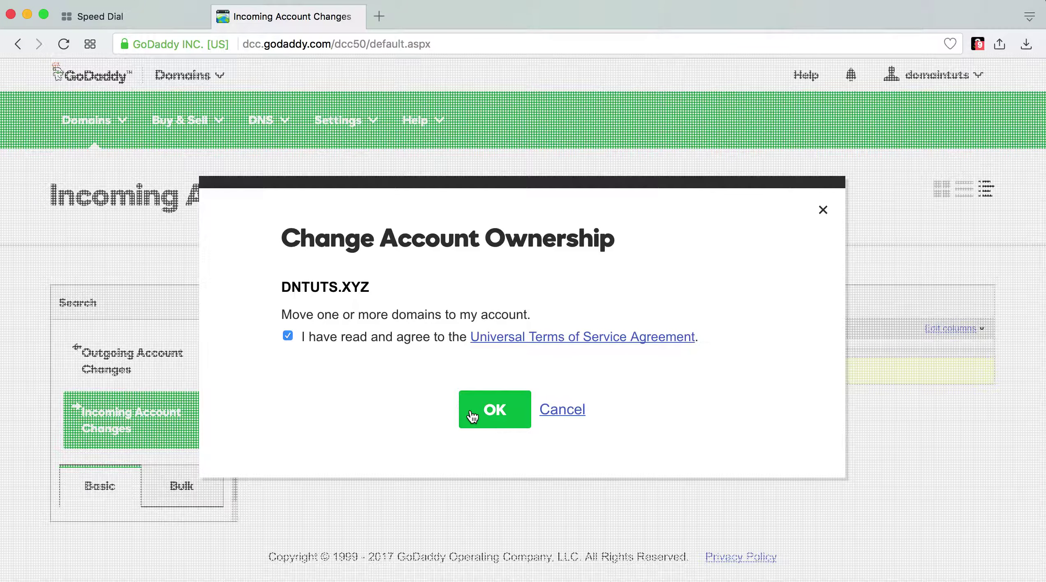
left_click(489, 411)
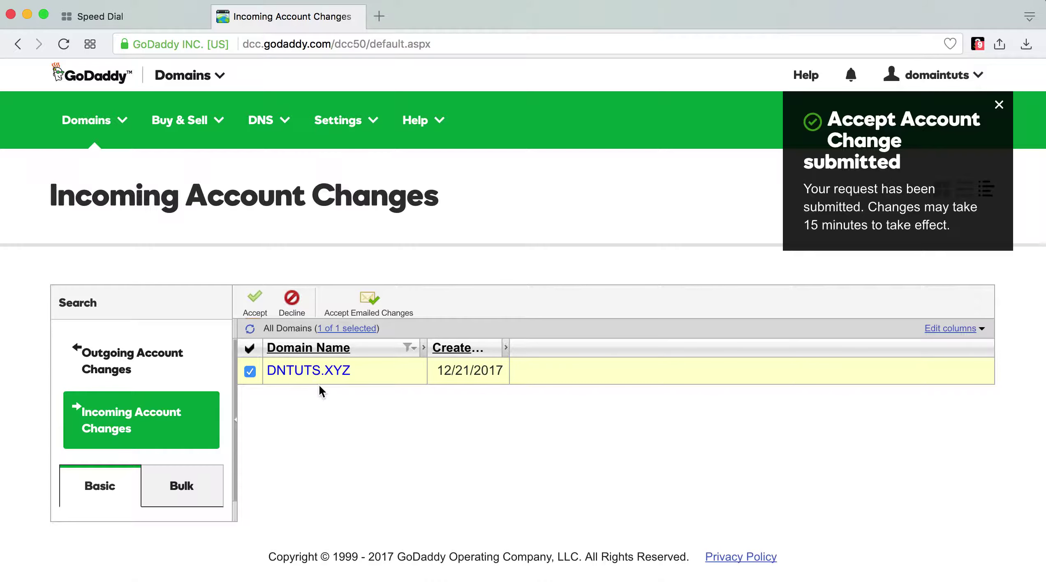
Show All Domains in the detailed list view and refresh the list
mouse_move(117, 124)
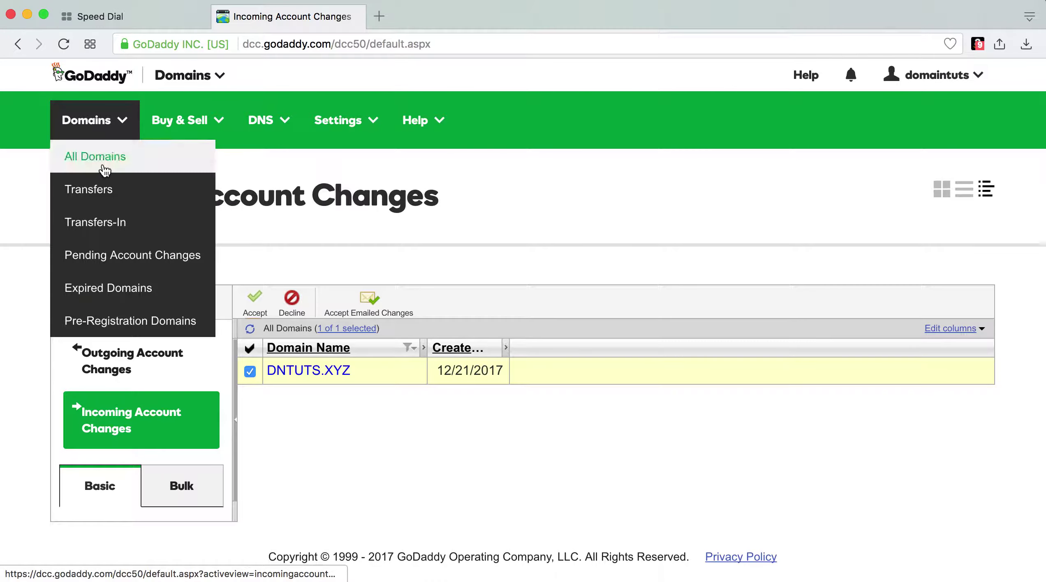
left_click(104, 169)
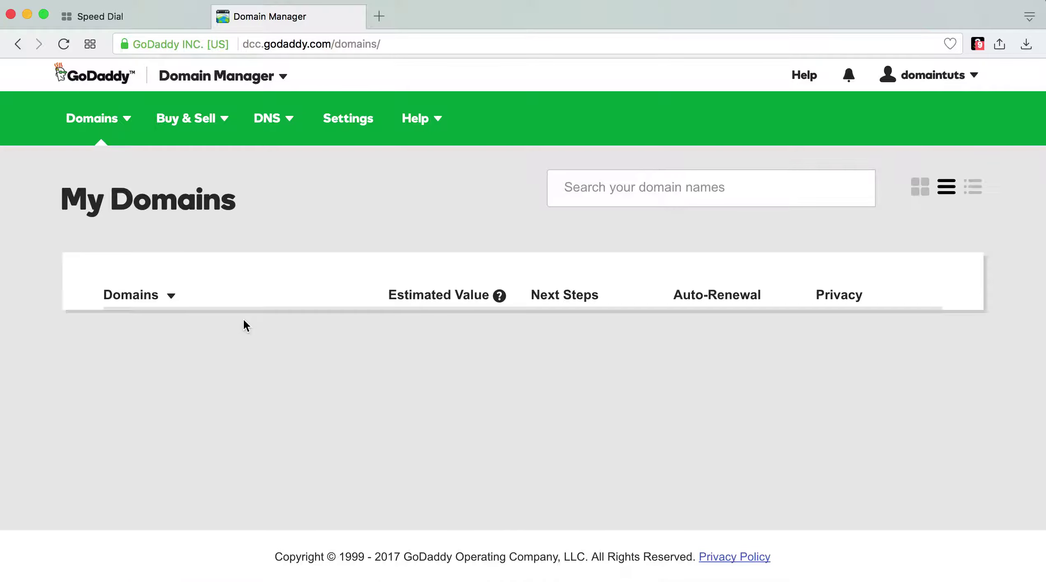
left_click(981, 192)
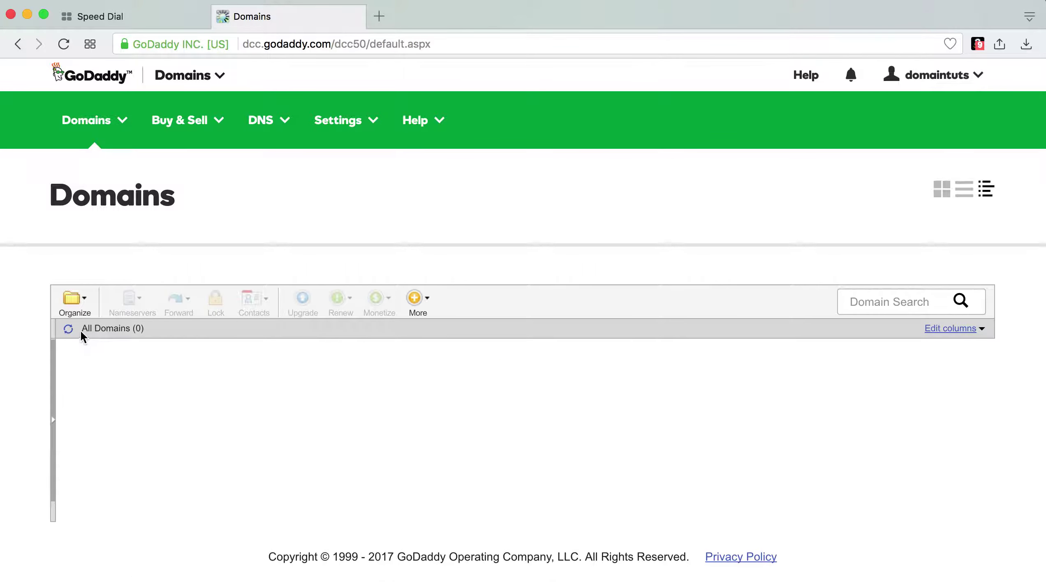
left_click(68, 329)
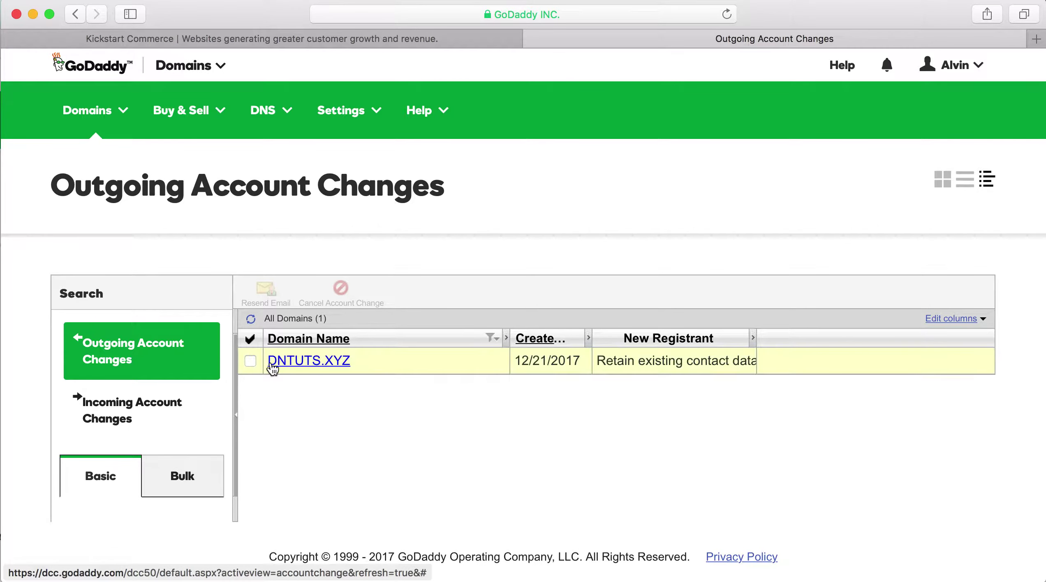
Refresh the original account's Outgoing Account Changes list, then go to the Domains menu
left_click(251, 319)
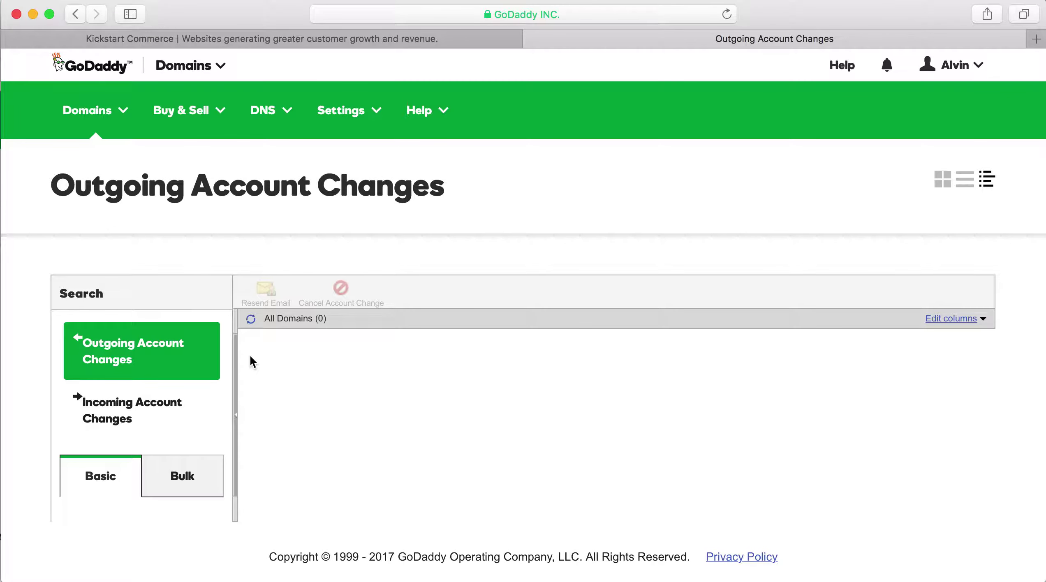
left_click(121, 128)
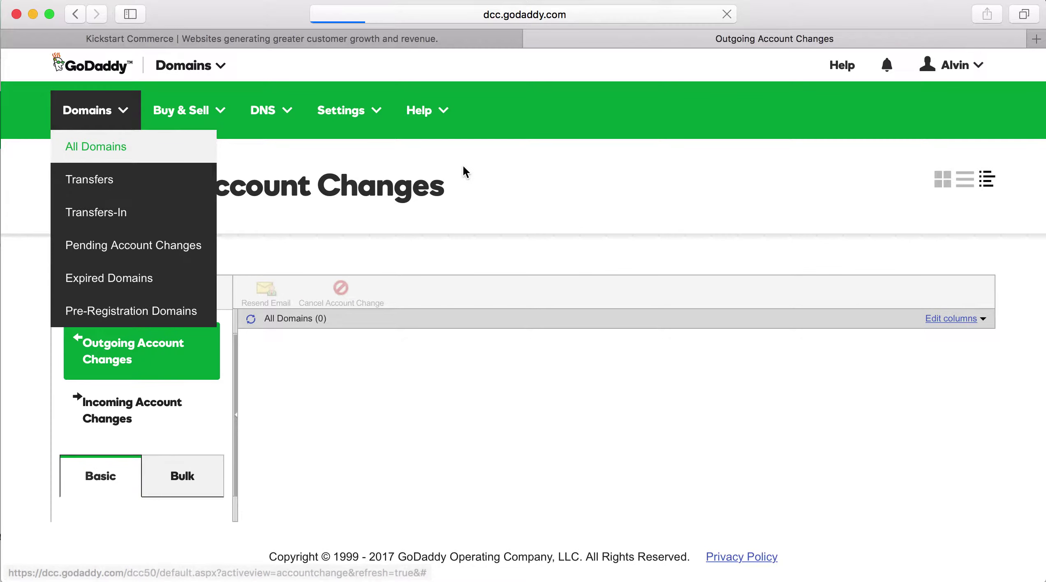